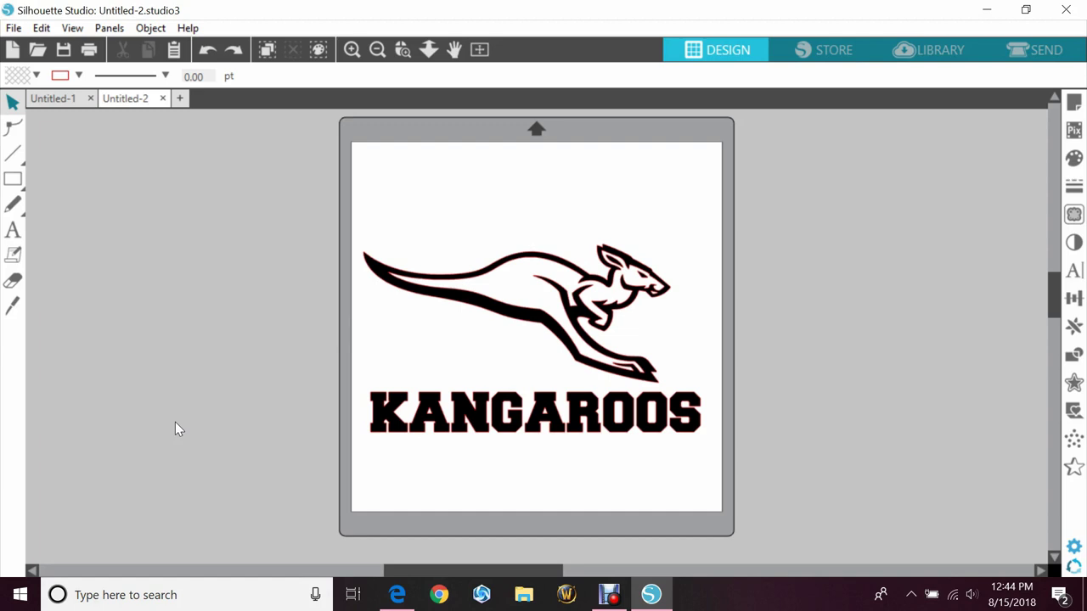
# - Drag the grunge texture image from the desktop into the Silhouette Studio document
pyautogui.click(1026, 9)
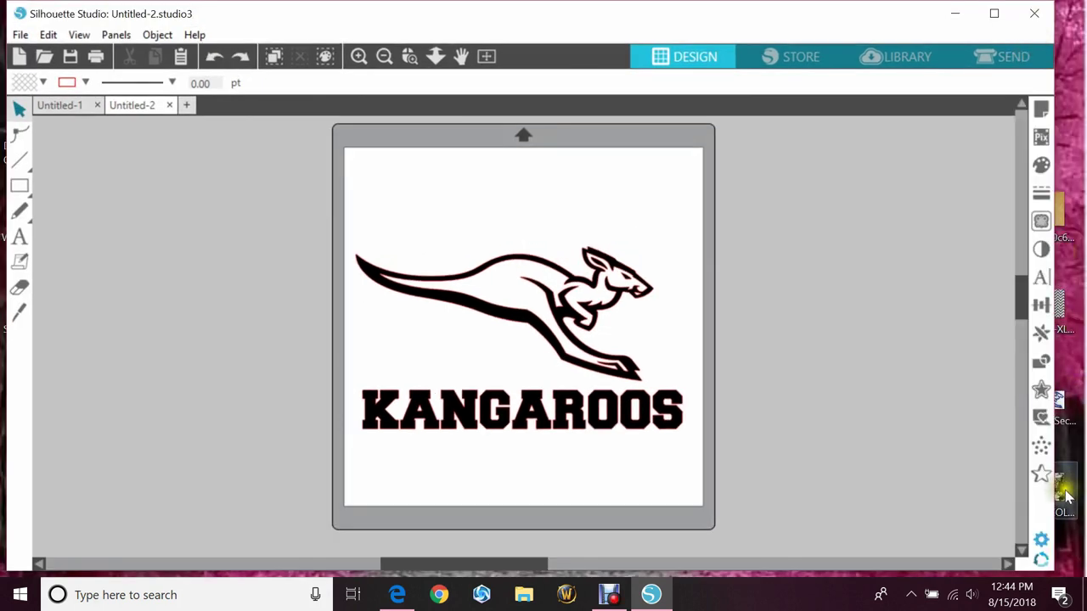
pyautogui.moveTo(1060, 491); pyautogui.dragTo(212, 338)
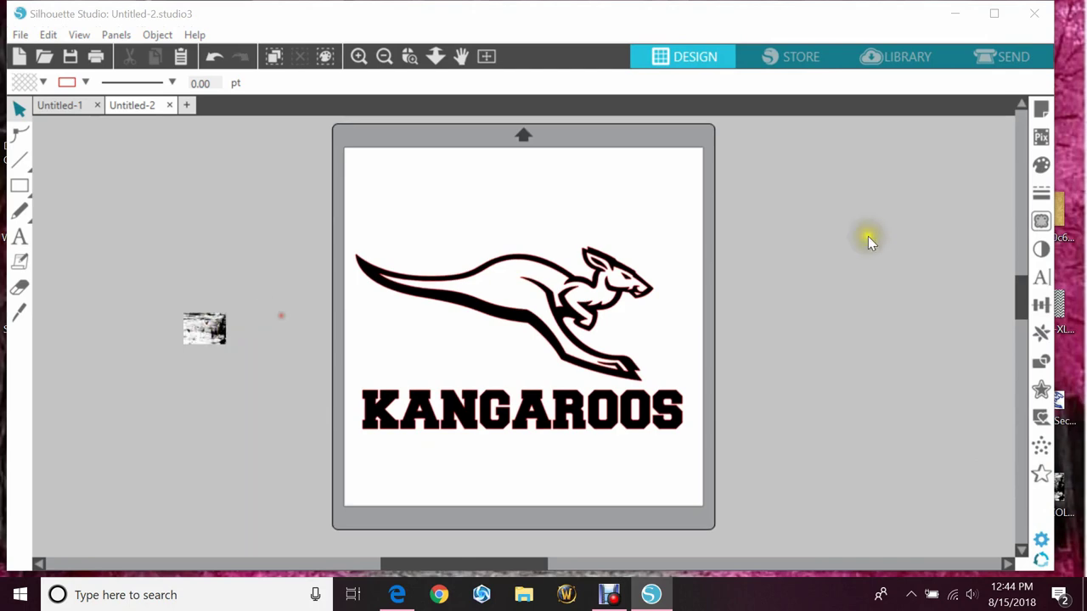
pyautogui.click(993, 14)
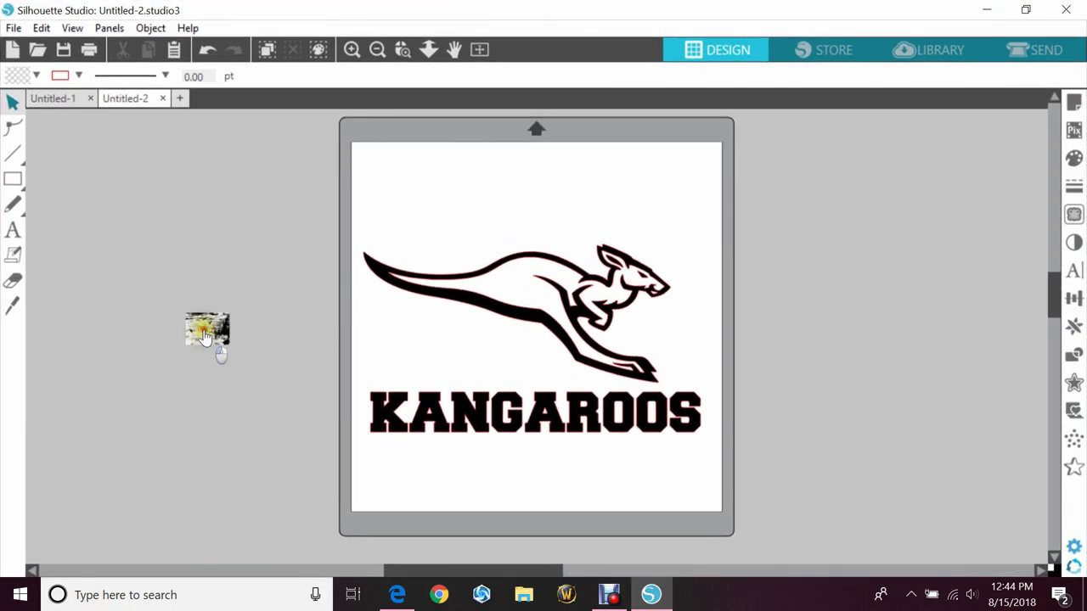
# - Enlarge the texture to about 12.3 × 9.06 inches and position it beside the mat
pyautogui.click(214, 336)
pyautogui.moveTo(235, 308); pyautogui.dragTo(432, 175)
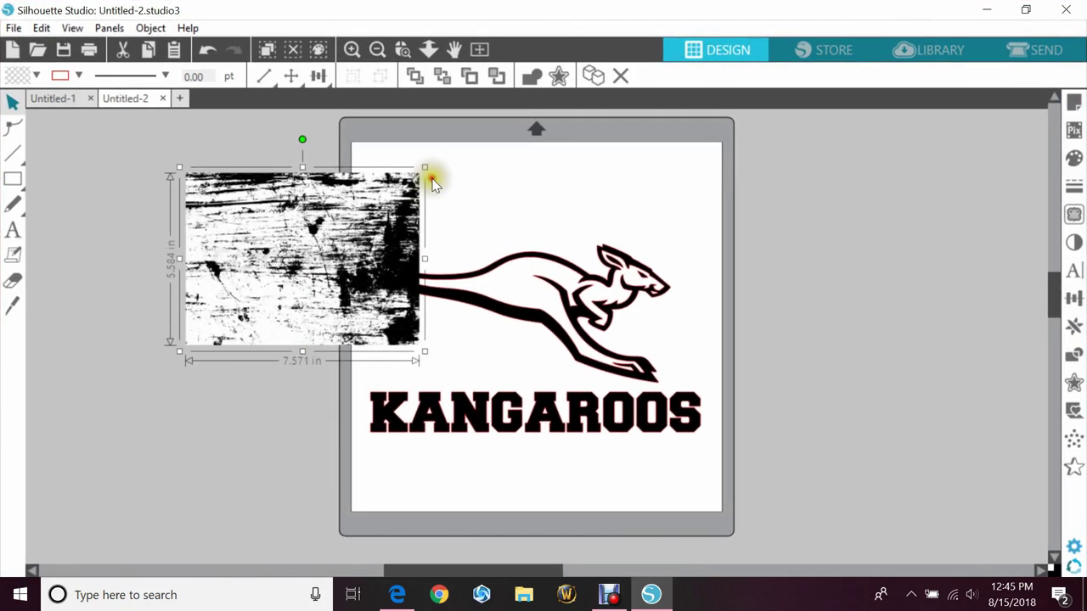
pyautogui.moveTo(328, 247); pyautogui.dragTo(234, 293)
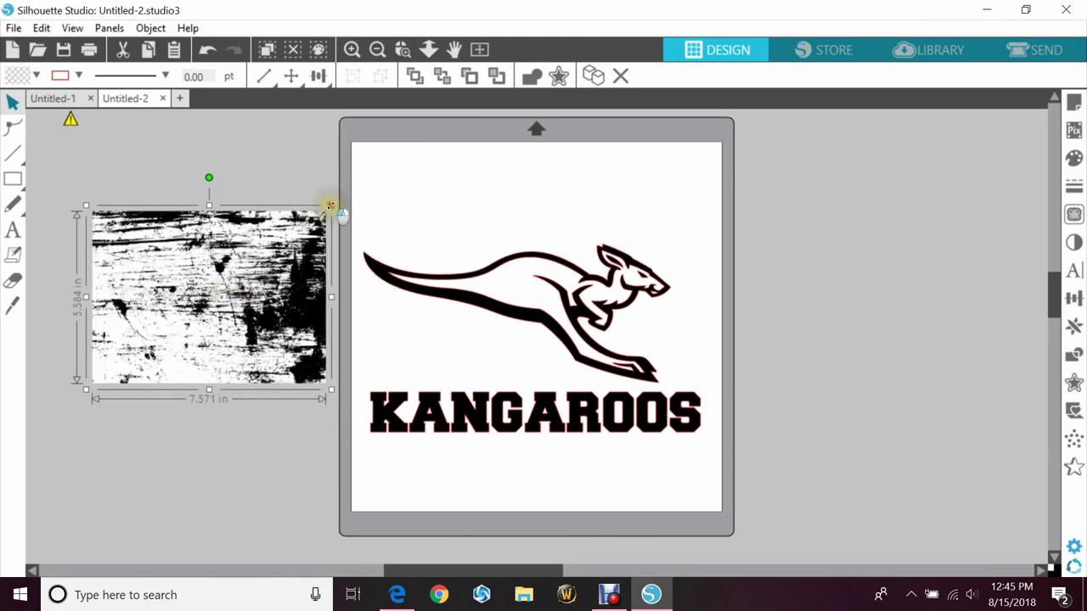
pyautogui.moveTo(330, 205); pyautogui.dragTo(489, 119)
pyautogui.moveTo(310, 259); pyautogui.dragTo(192, 309)
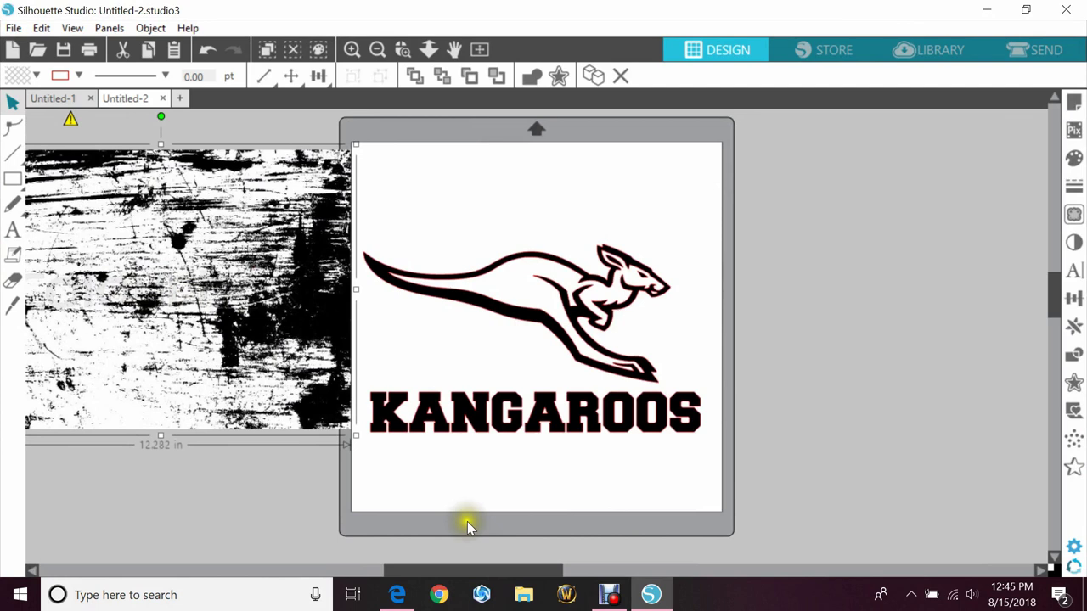
pyautogui.moveTo(485, 571); pyautogui.dragTo(433, 578)
pyautogui.moveTo(381, 370); pyautogui.dragTo(359, 388)
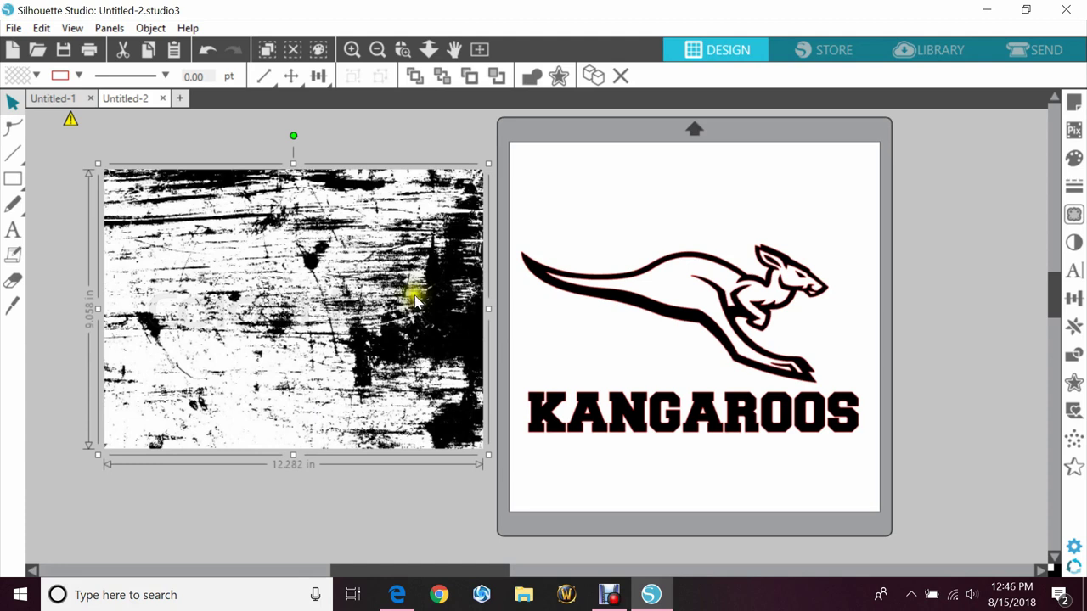
# - Trace the whole grunge texture at 45% threshold, then pull the photo away from its outline
pyautogui.click(1074, 216)
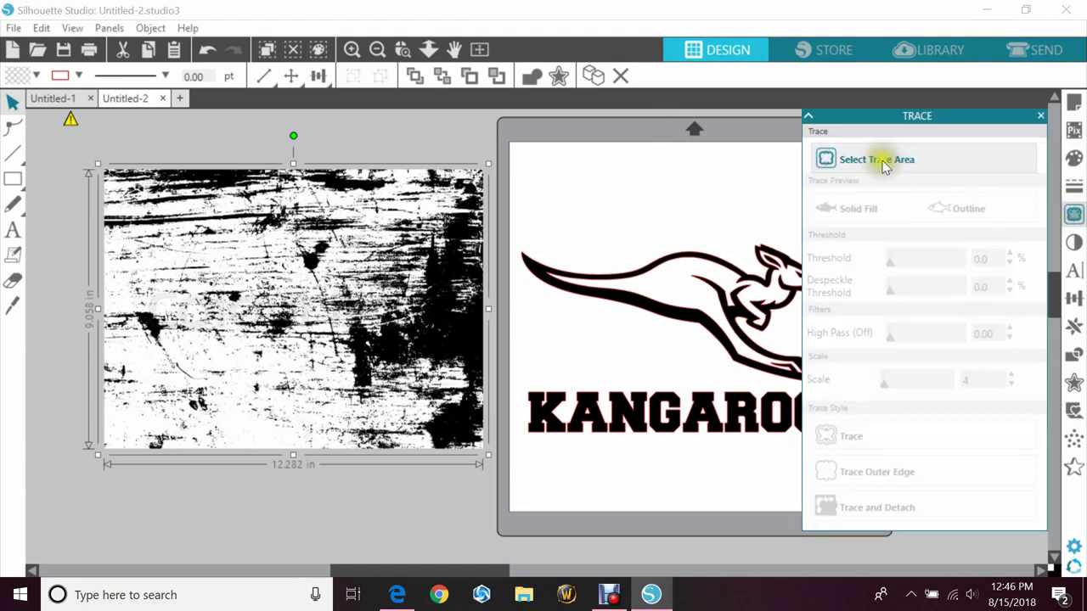
pyautogui.click(876, 158)
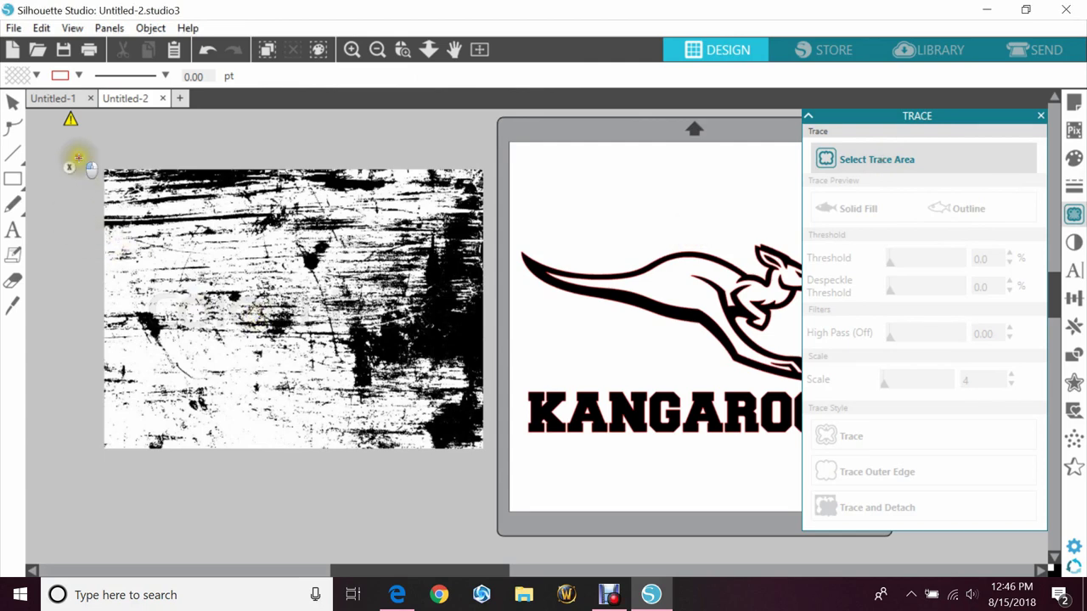
pyautogui.moveTo(77, 158)
pyautogui.mouseDown()
pyautogui.moveTo(444, 485)
pyautogui.moveTo(496, 485)
pyautogui.mouseUp()
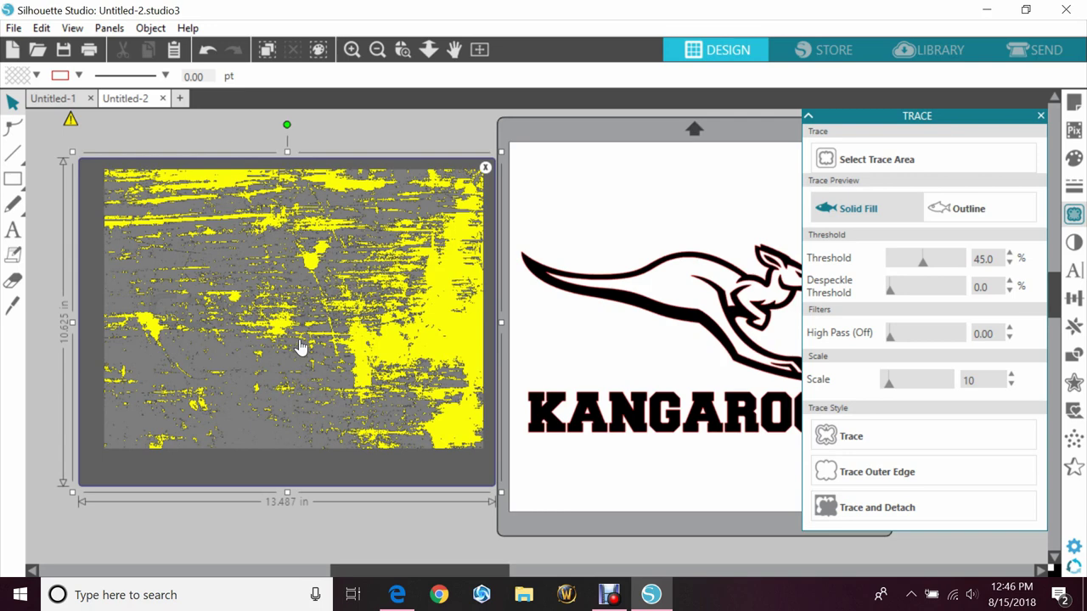
pyautogui.click(853, 437)
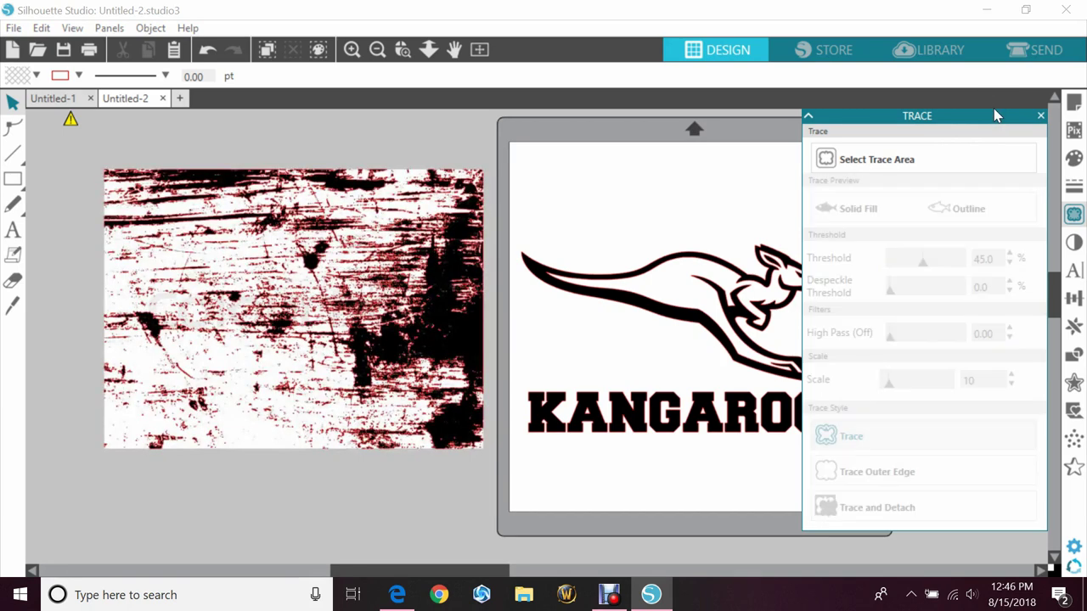
pyautogui.click(1042, 117)
pyautogui.moveTo(250, 444); pyautogui.dragTo(214, 498)
# - Delete the texture photo, fill the traced outline white, and drag it over the KANGAROOS logo
pyautogui.press('Delete')
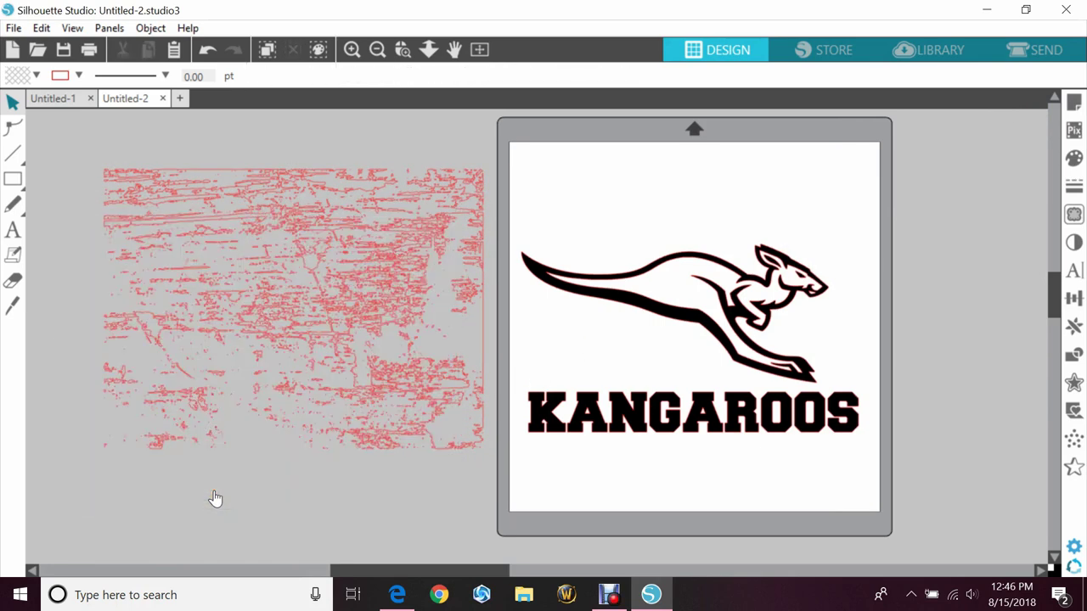
pyautogui.click(133, 206)
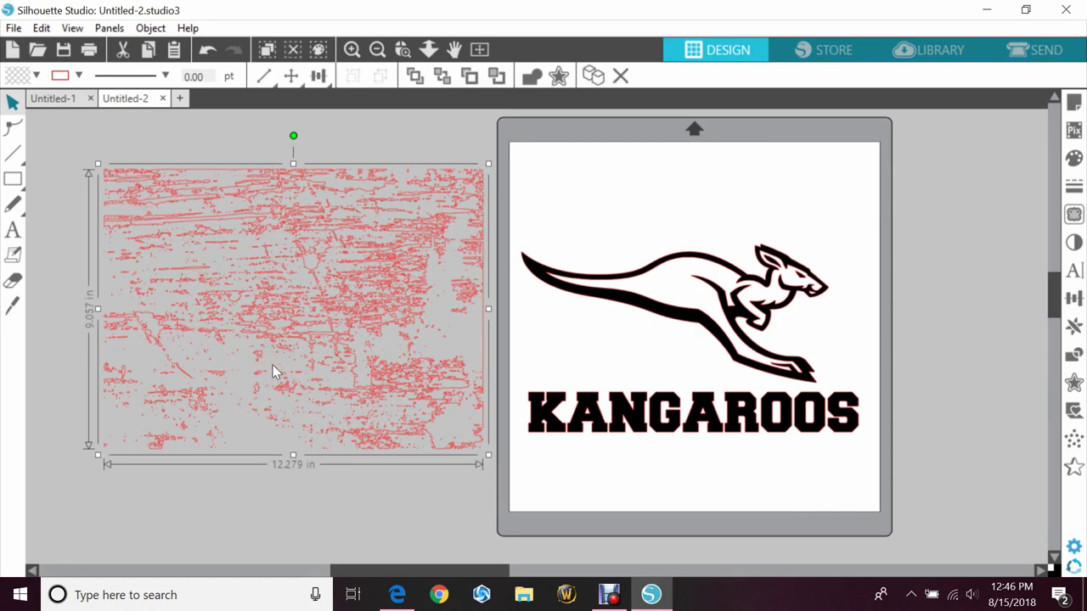
pyautogui.click(36, 76)
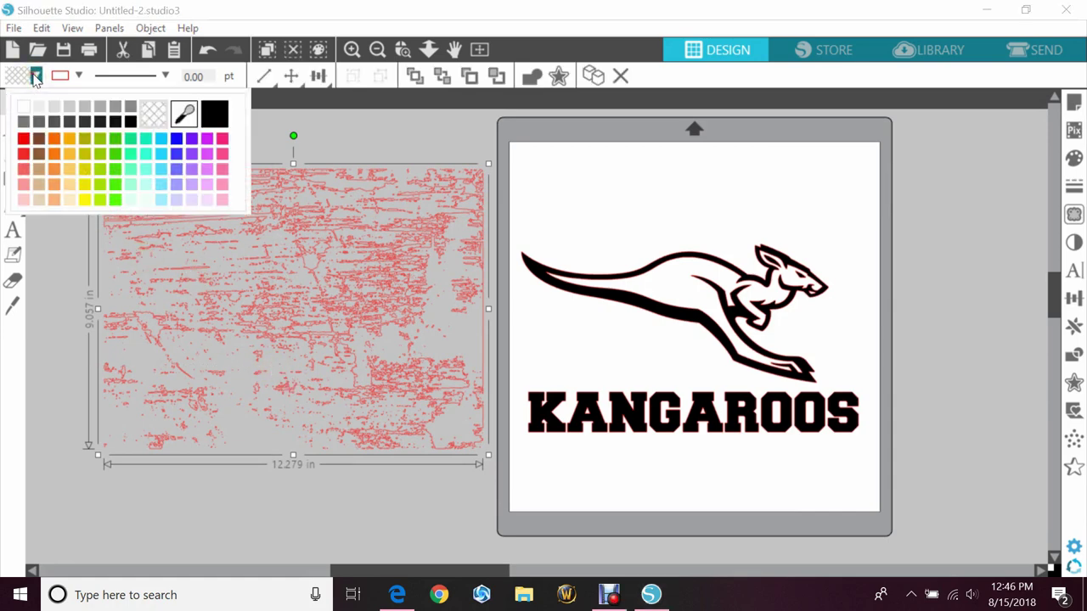
pyautogui.click(22, 107)
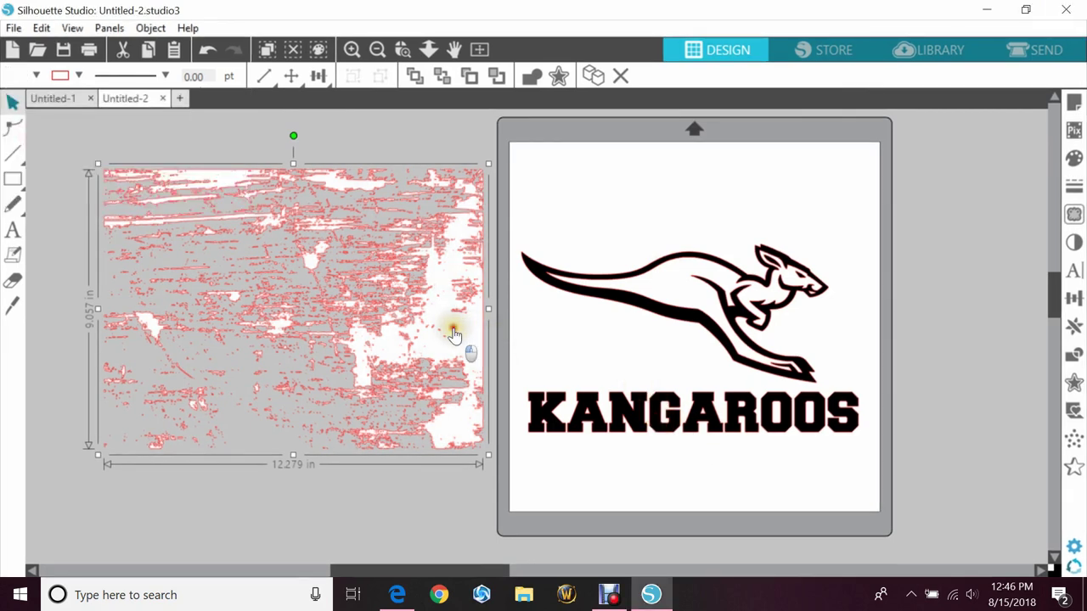
pyautogui.moveTo(454, 334)
pyautogui.mouseDown()
pyautogui.moveTo(735, 361)
pyautogui.moveTo(873, 354)
pyautogui.mouseUp()
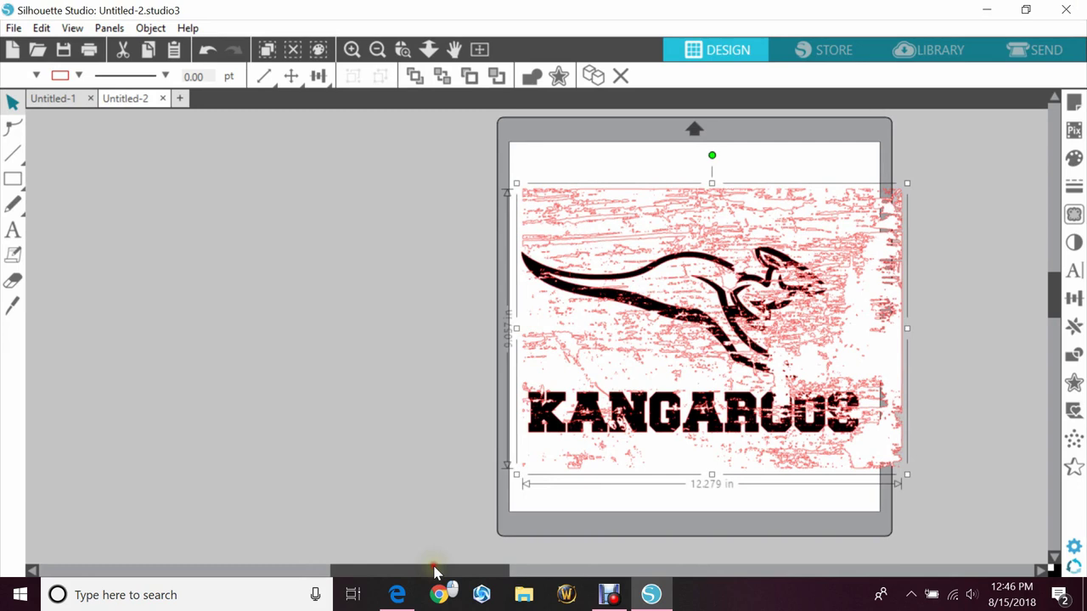
pyautogui.moveTo(439, 571); pyautogui.dragTo(501, 571)
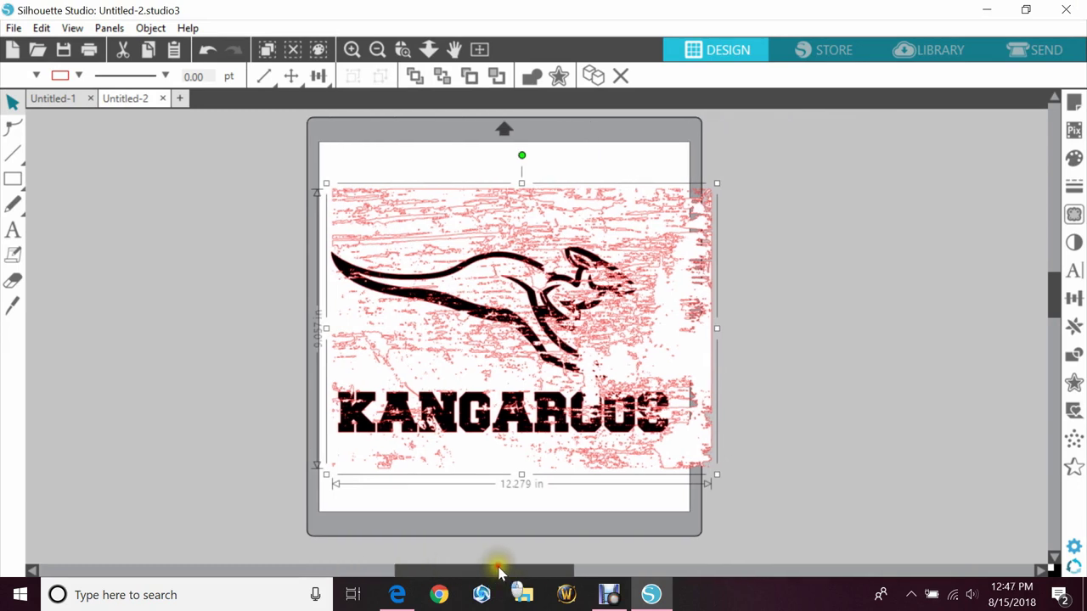
# - Use Bring to Front on the grunge texture so it sits above the kangaroo logo
pyautogui.rightClick(682, 354)
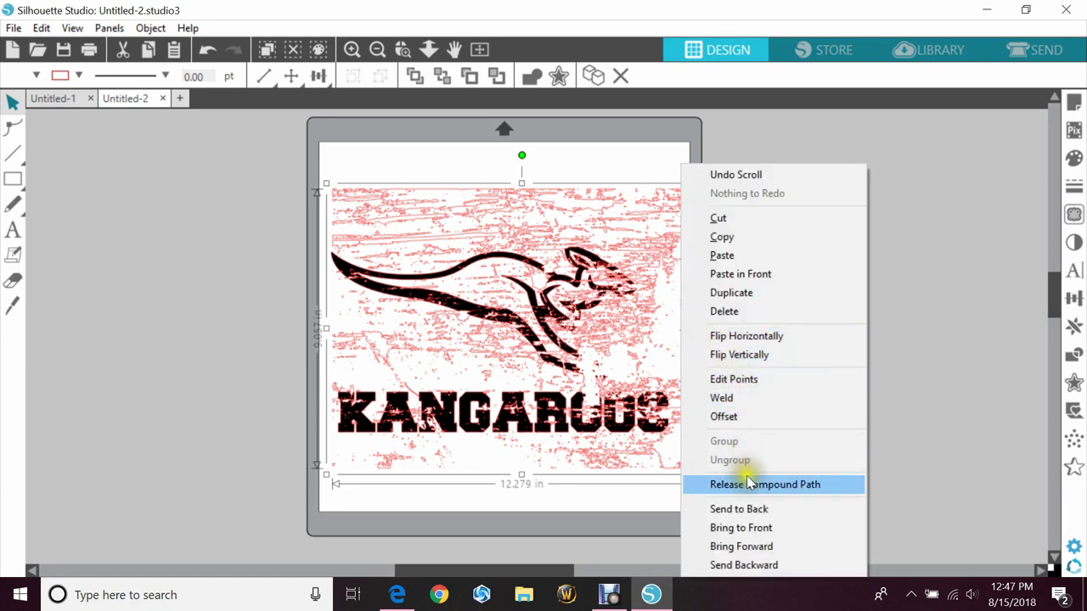
pyautogui.click(756, 533)
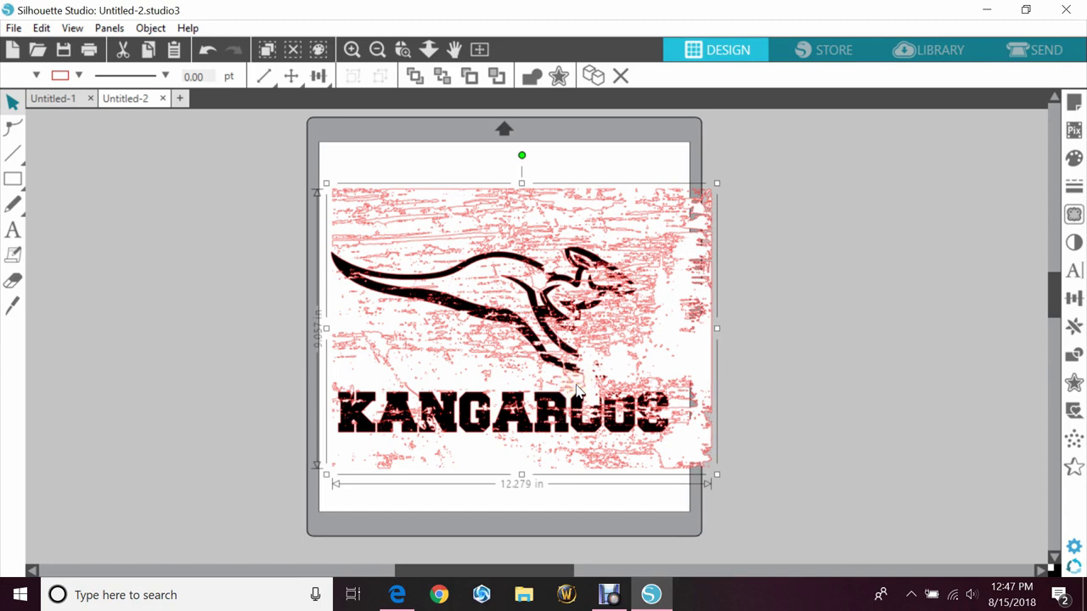
pyautogui.click(301, 344)
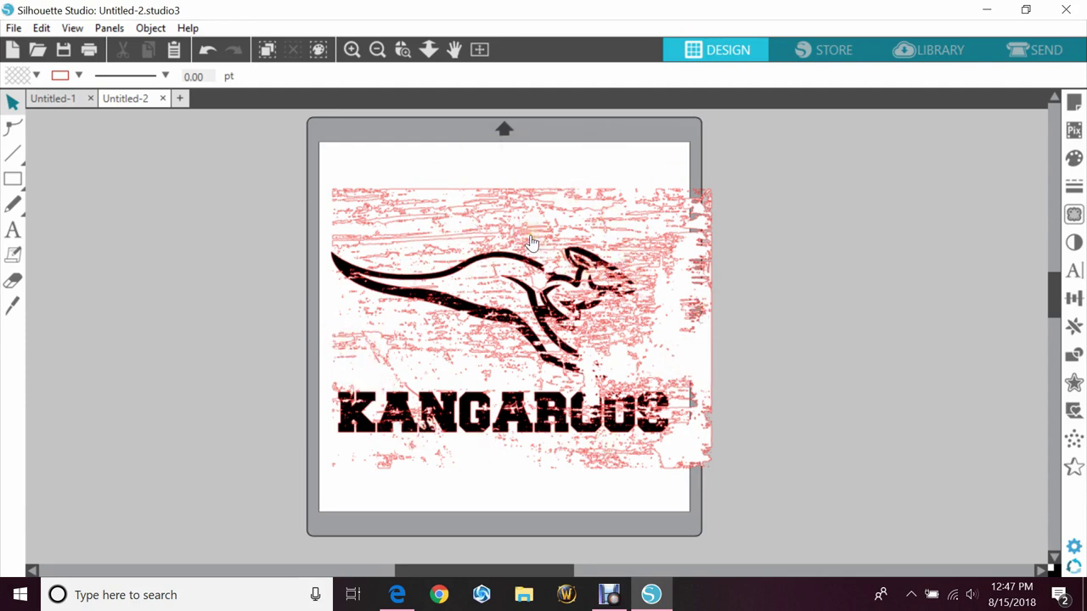
# - In Untitled-1, select the texture with the kangaroo logo and view the Modify options
pyautogui.click(49, 100)
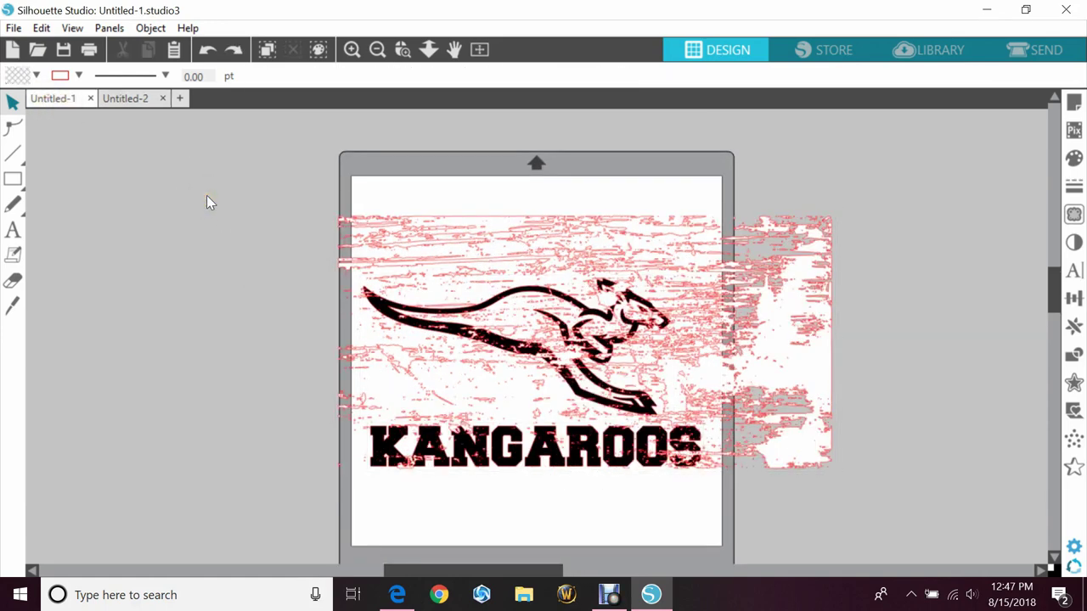
pyautogui.moveTo(245, 164); pyautogui.dragTo(790, 495)
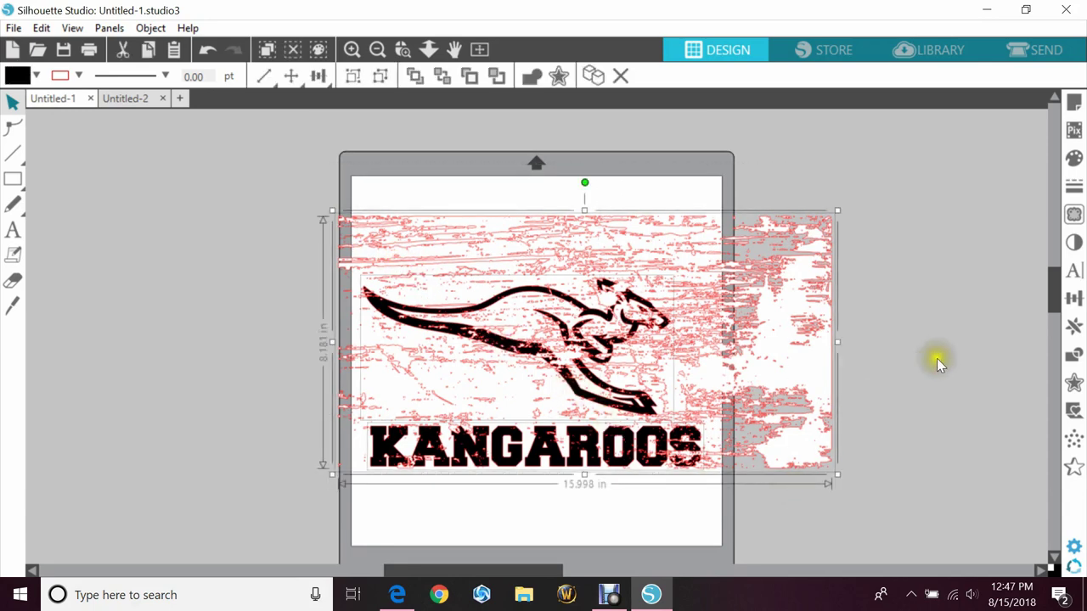
pyautogui.click(1073, 357)
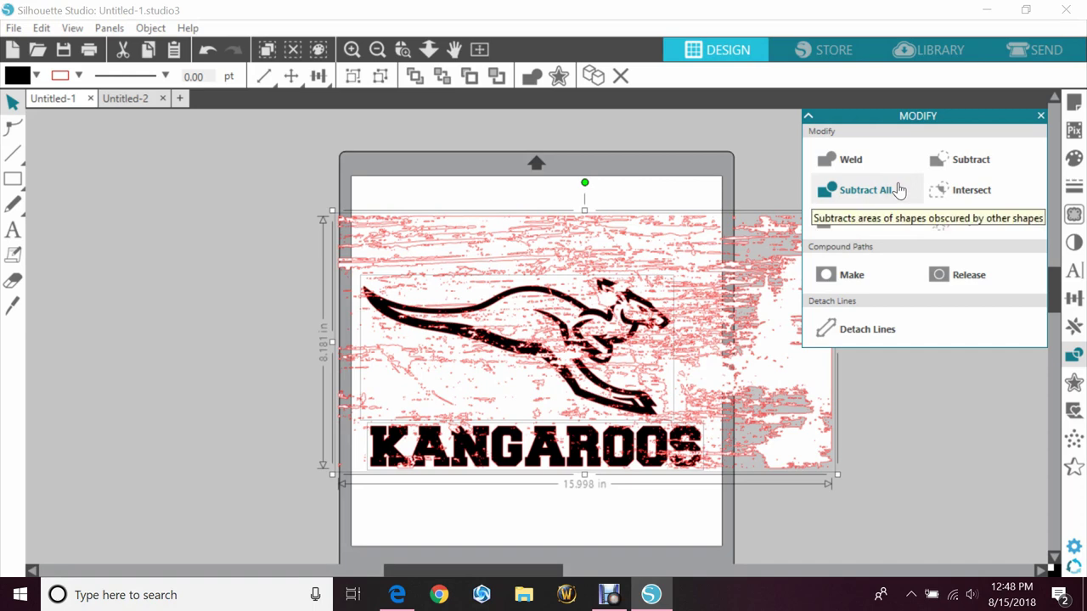
pyautogui.click(1041, 116)
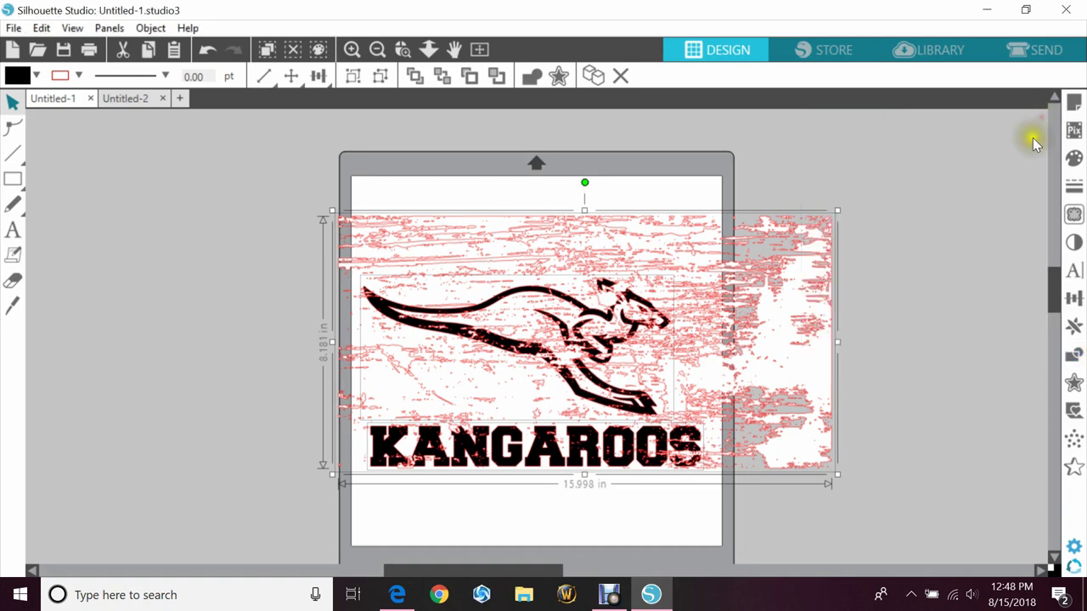
pyautogui.click(949, 350)
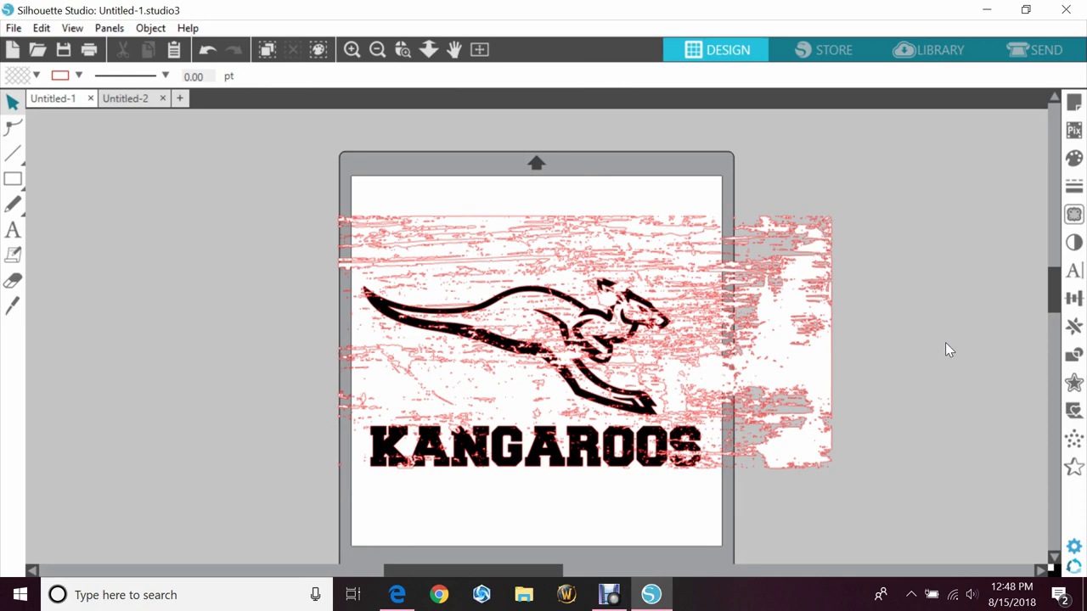
# - Delete the leftover grunge texture and set the logo's line colour to transparent
pyautogui.moveTo(903, 284); pyautogui.dragTo(811, 397)
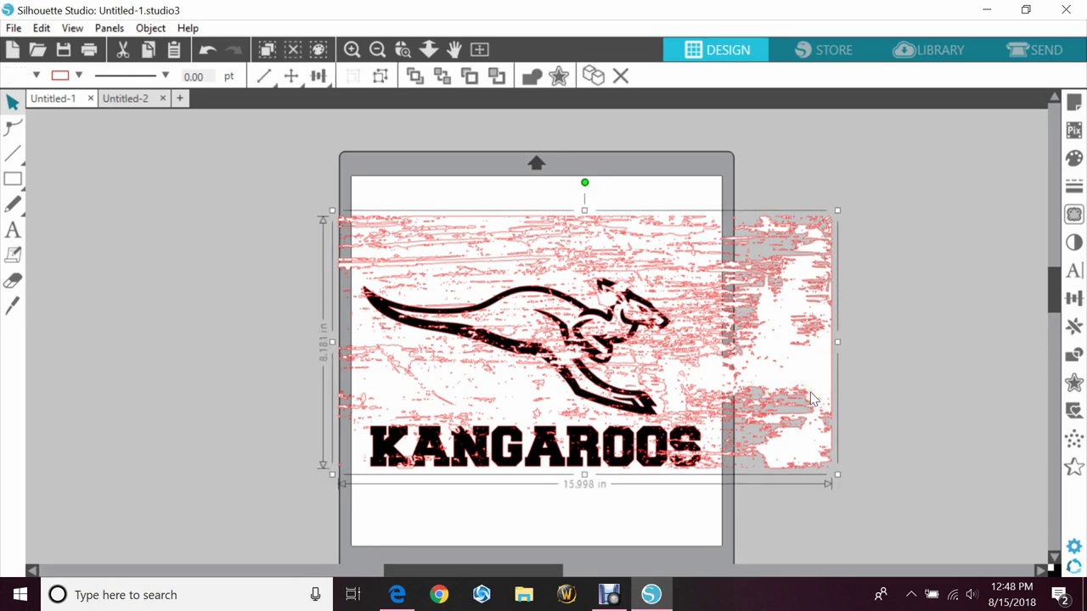
pyautogui.press('Delete')
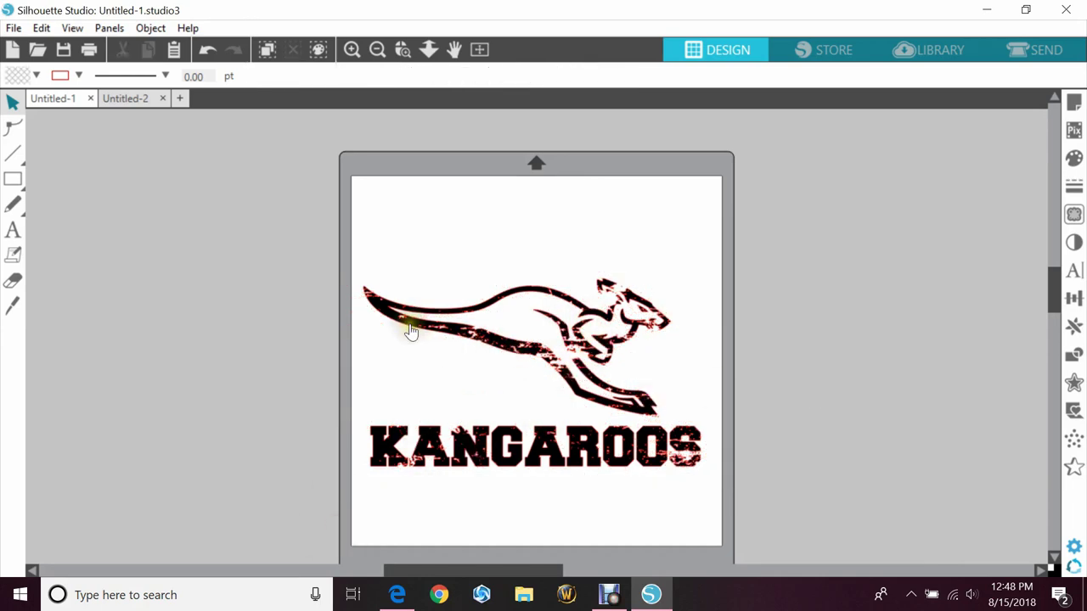
pyautogui.moveTo(326, 257); pyautogui.dragTo(691, 485)
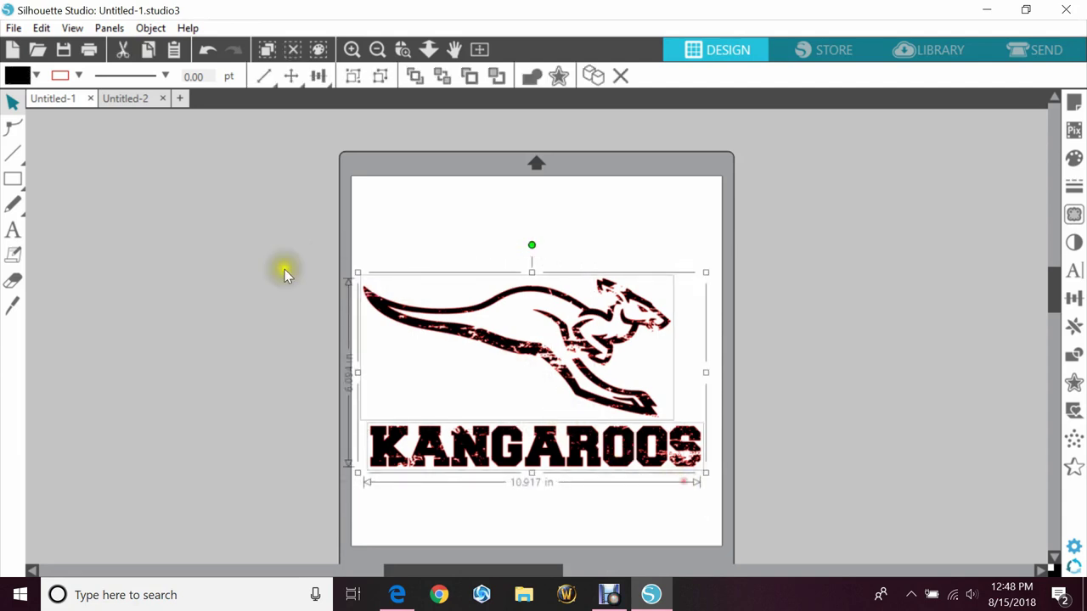
pyautogui.click(79, 75)
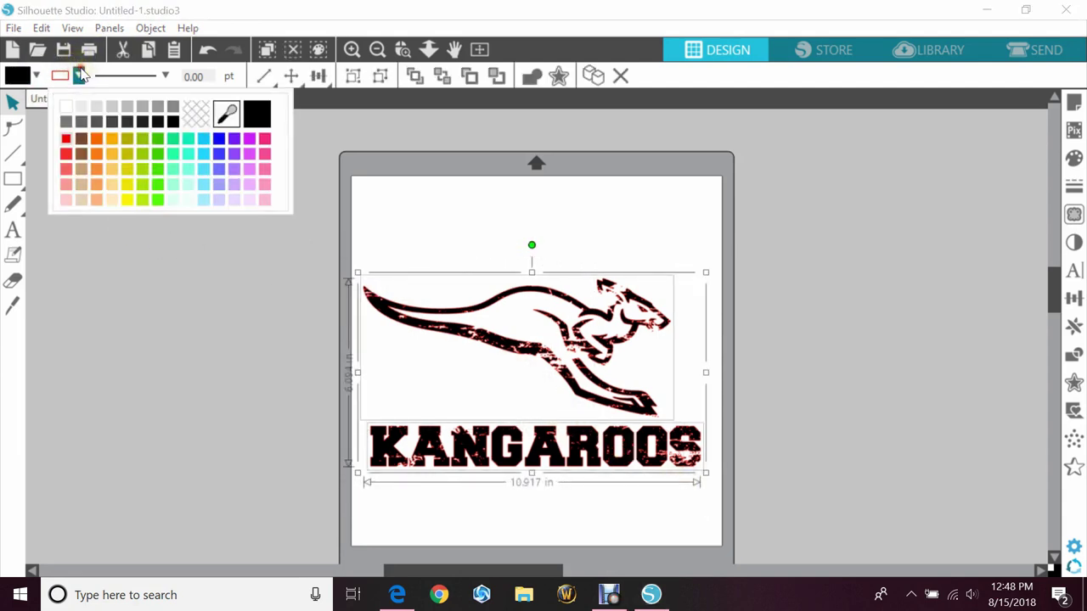
pyautogui.click(195, 113)
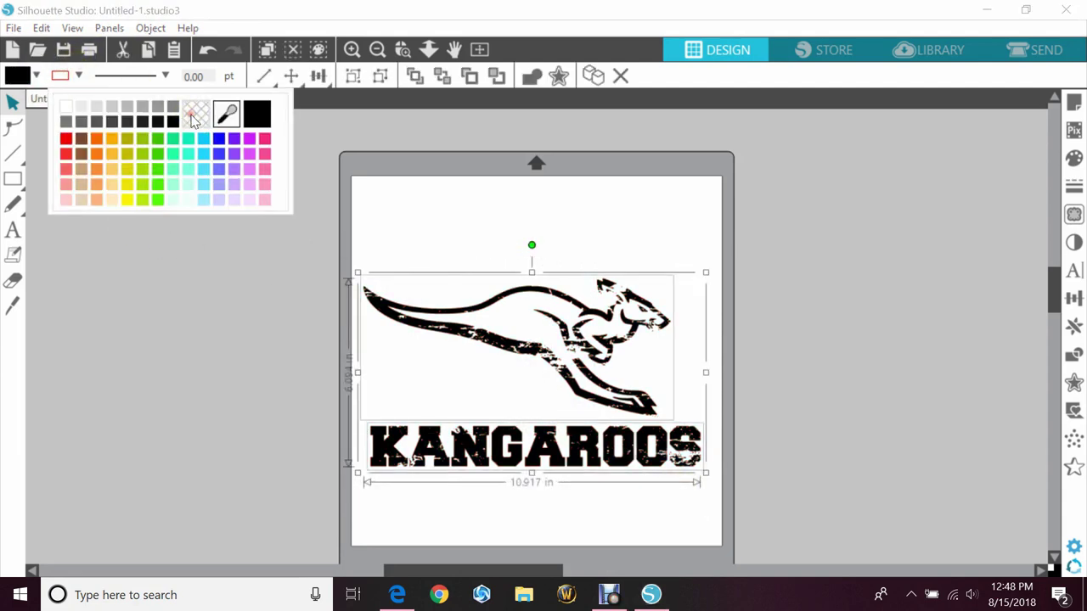
pyautogui.click(238, 286)
# - Zoom in on the kangaroo and KANGAROOS lettering with the Zoom tool
pyautogui.click(402, 49)
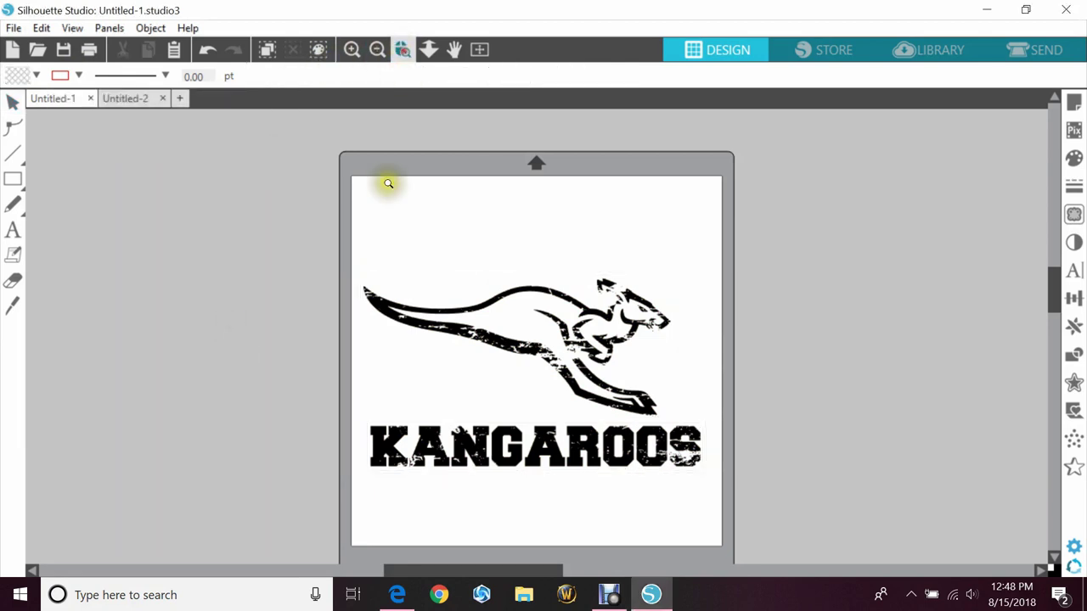
pyautogui.moveTo(314, 225); pyautogui.dragTo(728, 507)
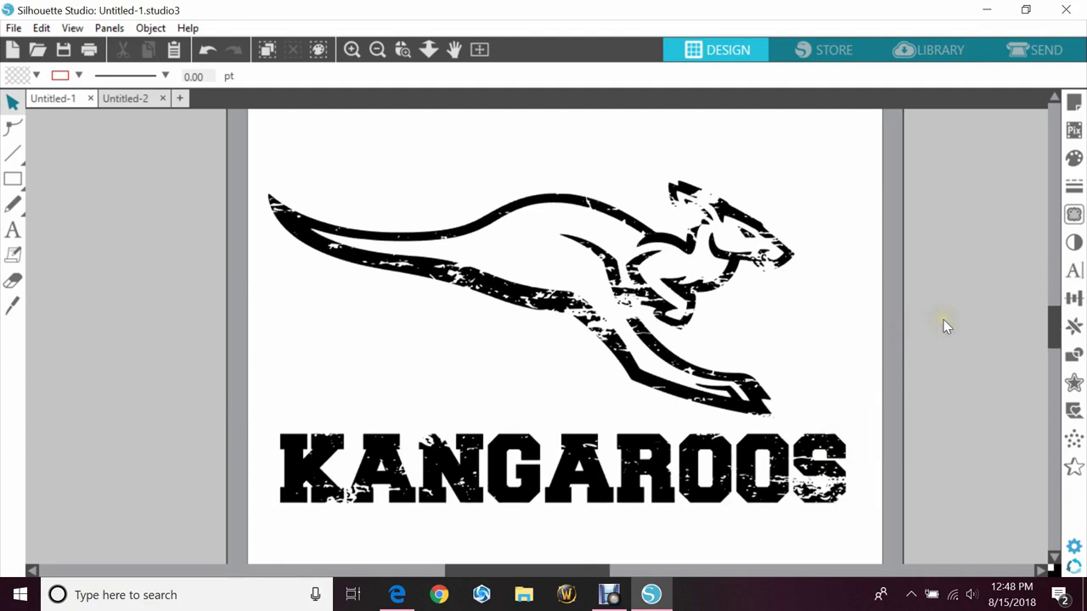